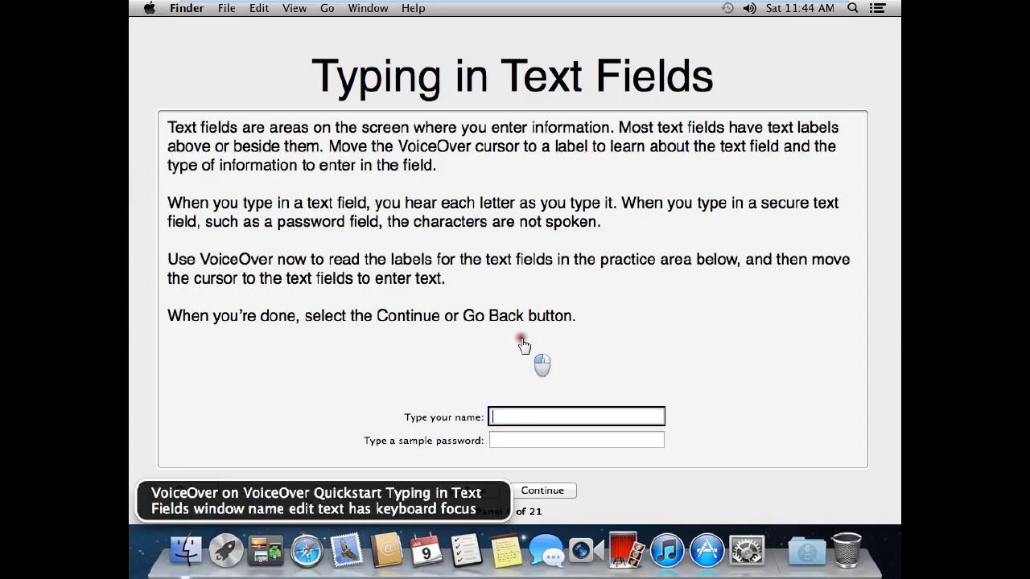
Read the field labels and enter a username in the practice name field
{"action": "key", "text": "ctrl+alt+Right"}
{"action": "key", "text": "ctrl+alt+Left"}
{"action": "key", "text": "ctrl+alt+Left"}
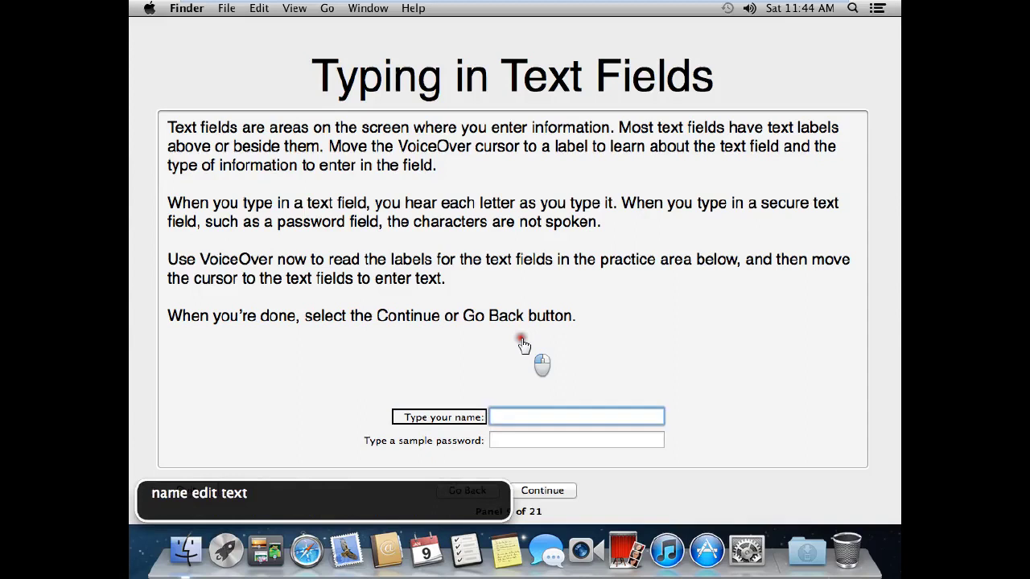
{"action": "key", "text": "ctrl+alt+Right"}
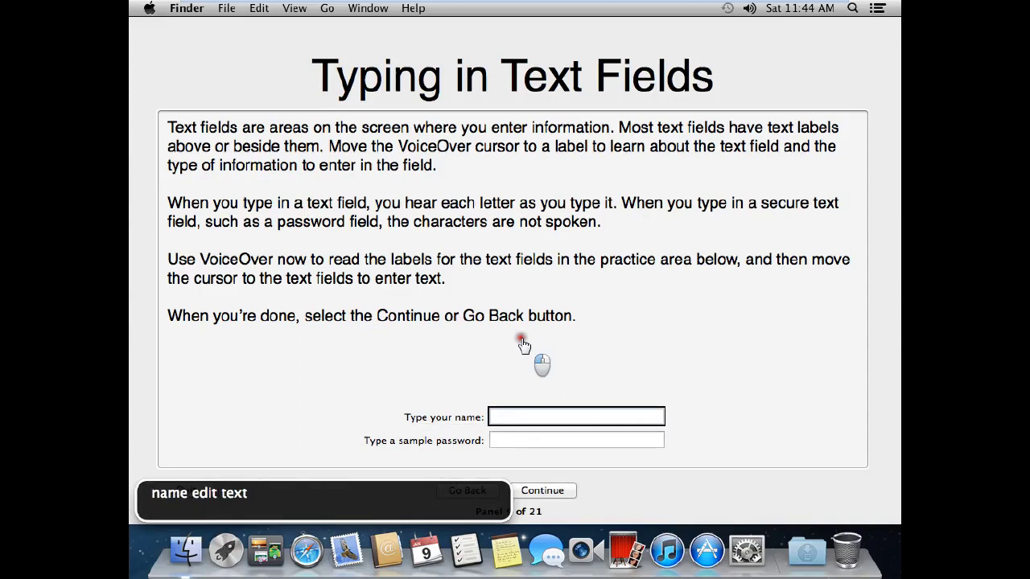
{"action": "type", "text": "gabriel"}
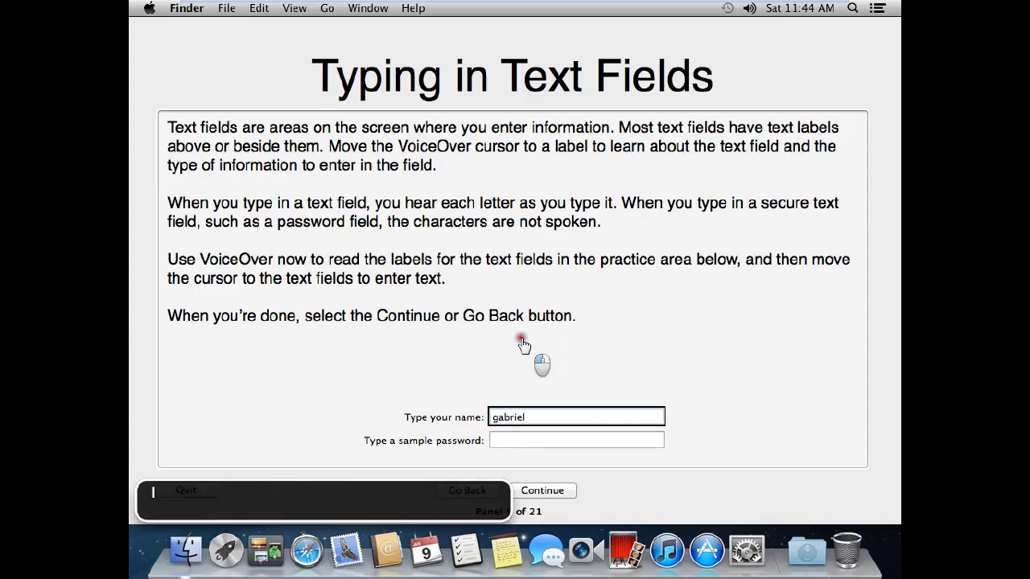
{"action": "key", "text": "BackSpace"}
{"action": "key", "text": "BackSpace"}
{"action": "key", "text": "BackSpace"}
{"action": "key", "text": "BackSpace"}
{"action": "key", "text": "BackSpace"}
{"action": "key", "text": "BackSpace"}
{"action": "key", "text": "BackSpace"}
{"action": "type", "text": "gabstechhowto12"}
Enter a sample password and continue to the Interacting with Elements panel
{"action": "key", "text": "ctrl+alt+Right"}
{"action": "key", "text": "ctrl+alt+Right"}
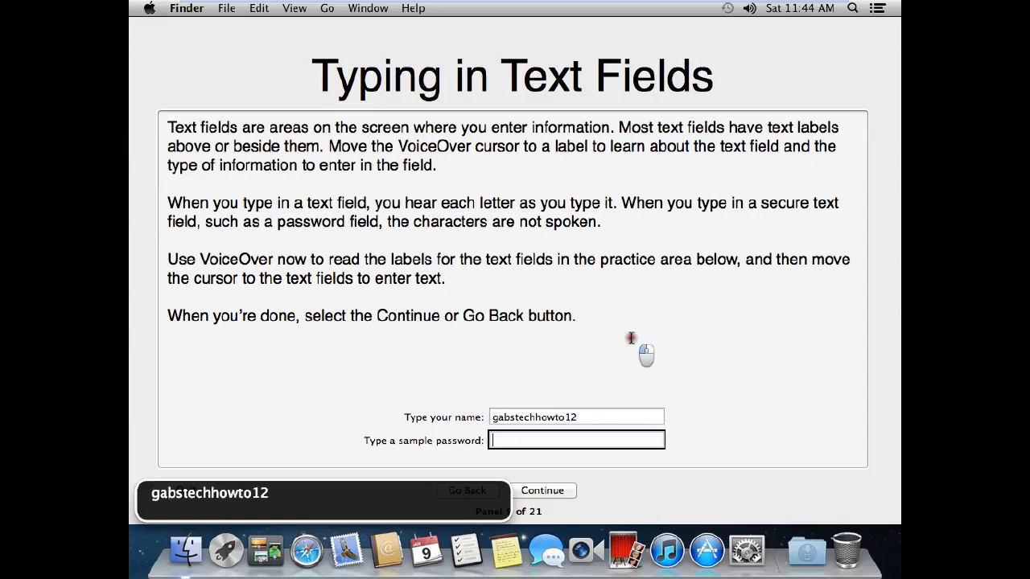
{"action": "type", "text": "•••••••••••••••••"}
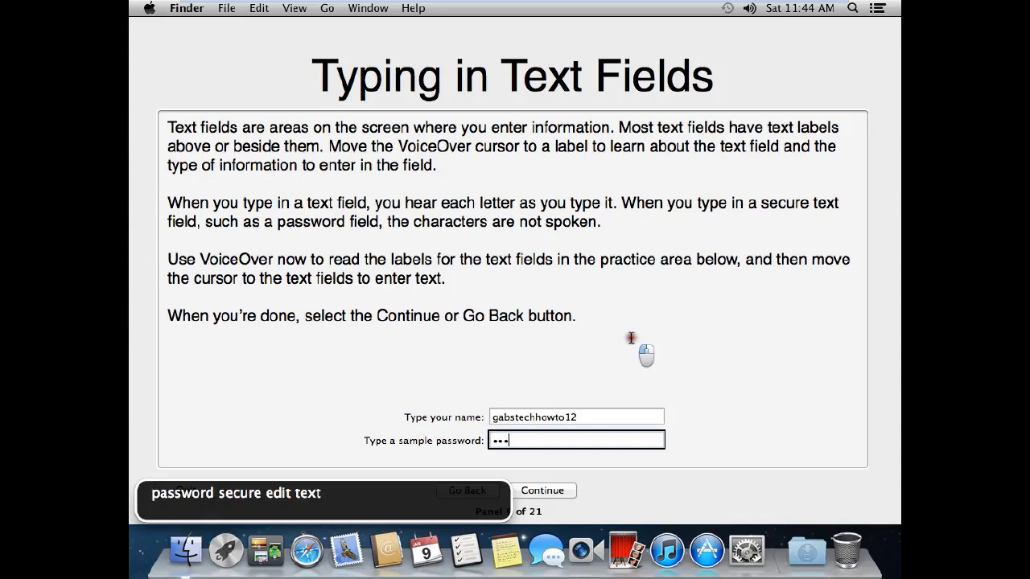
{"action": "type", "text": "•••••••••••••"}
{"action": "key", "text": "Tab"}
{"action": "key", "text": "Tab"}
{"action": "key", "text": "Tab"}
{"action": "key", "text": "ctrl+alt+space"}
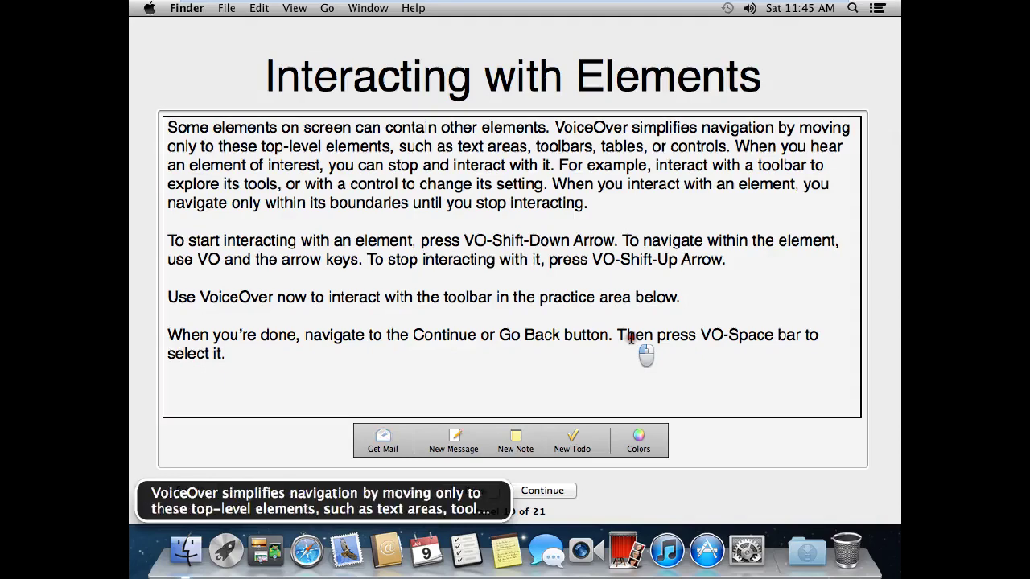
Interact with the practice toolbar and step back and forth across its items
{"action": "key", "text": "ctrl+alt+Right"}
{"action": "key", "text": "ctrl+alt+Right"}
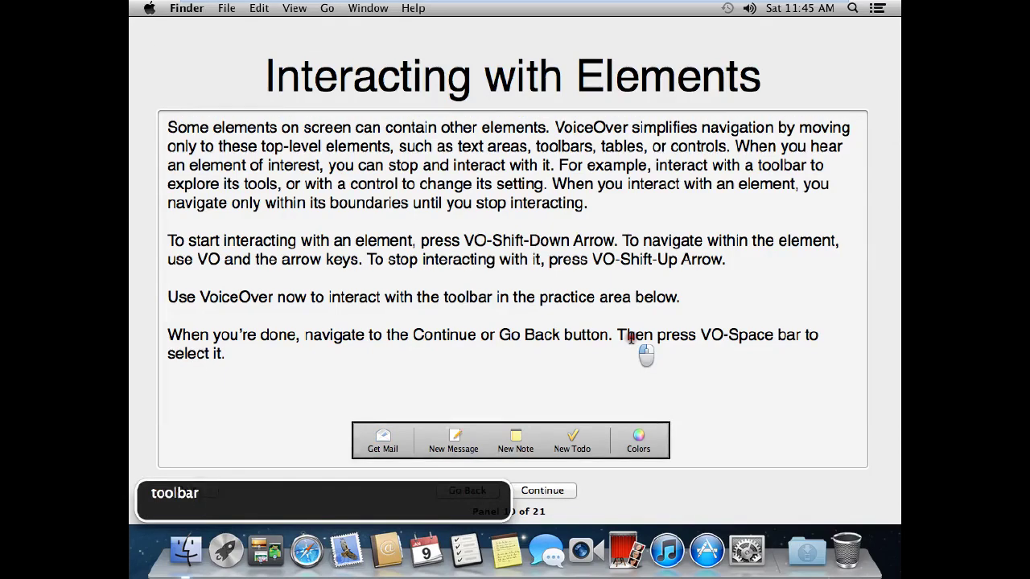
{"action": "key", "text": "ctrl+alt+Left"}
{"action": "key", "text": "ctrl+alt+shift+Down"}
{"action": "key", "text": "ctrl+alt+Right"}
{"action": "key", "text": "ctrl+alt+Left"}
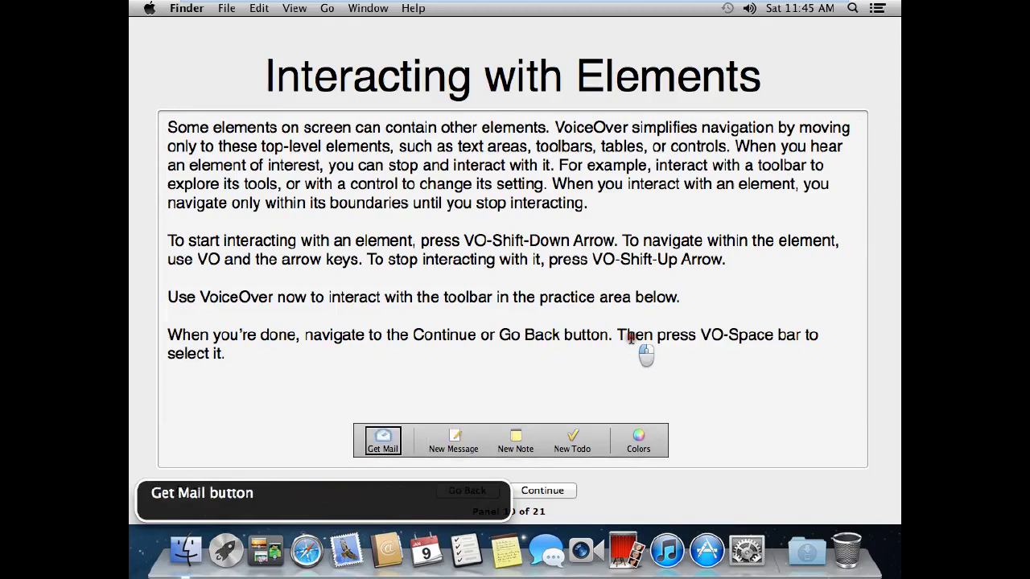
{"action": "key", "text": "ctrl+alt+Right"}
{"action": "key", "text": "ctrl+alt+Right"}
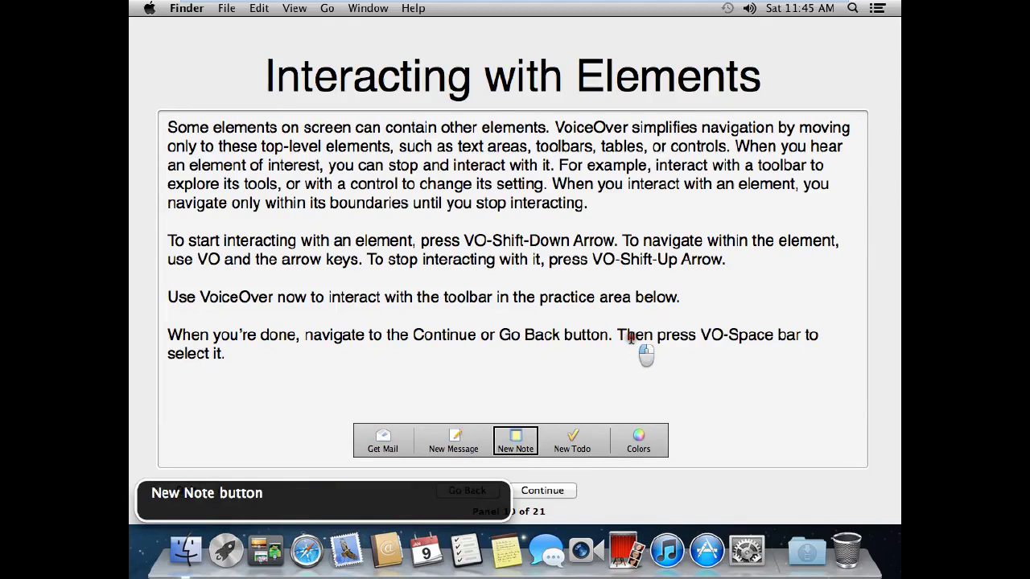
{"action": "key", "text": "ctrl+alt+Left"}
{"action": "key", "text": "ctrl+alt+space"}
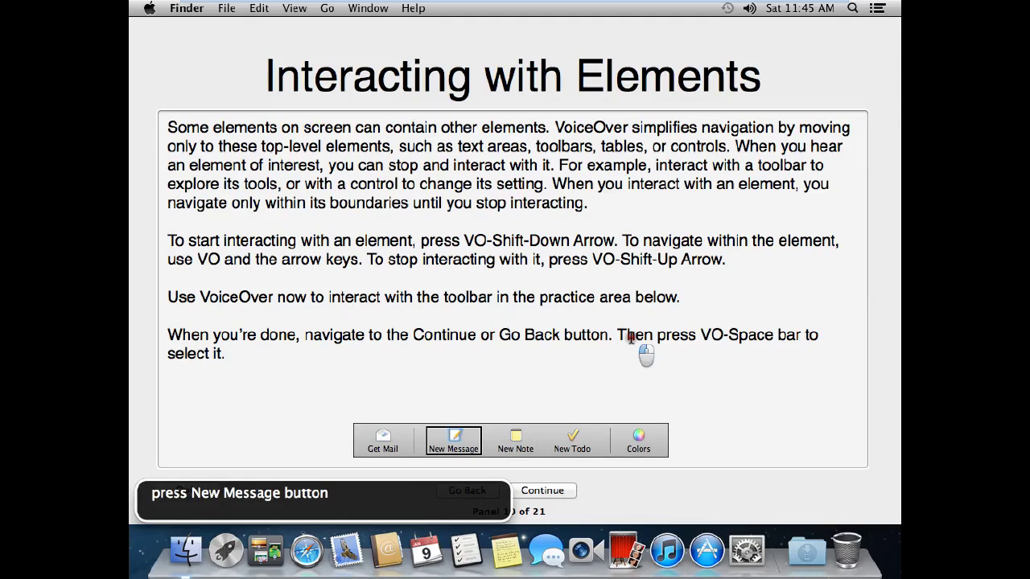
{"action": "key", "text": "ctrl+alt+shift+Up"}
Continue to the Navigating in Tables panel, 11 of 21
{"action": "key", "text": "ctrl+alt+Right"}
{"action": "key", "text": "ctrl+alt+Right"}
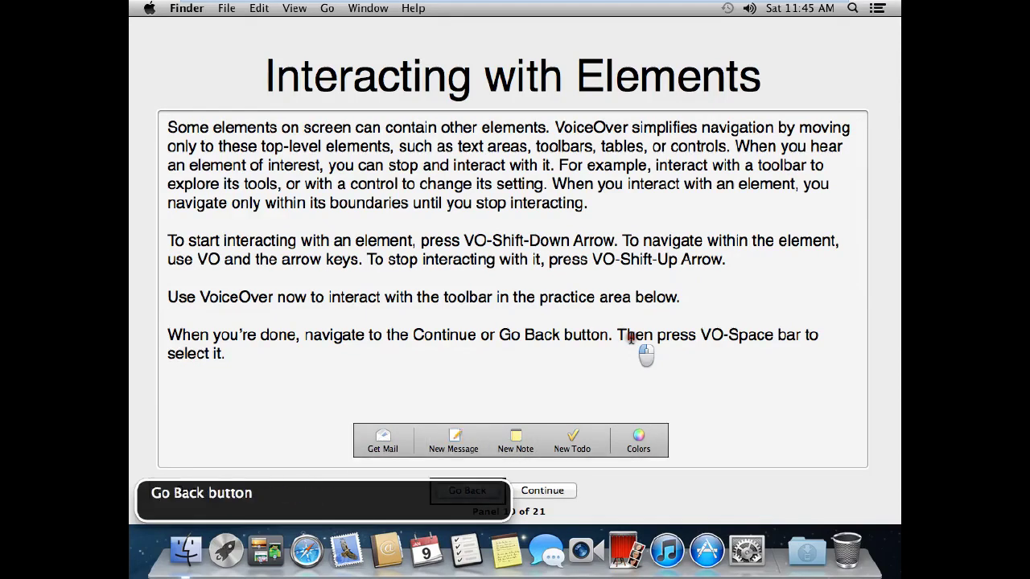
{"action": "key", "text": "ctrl+alt+Right"}
{"action": "key", "text": "ctrl+alt+space"}
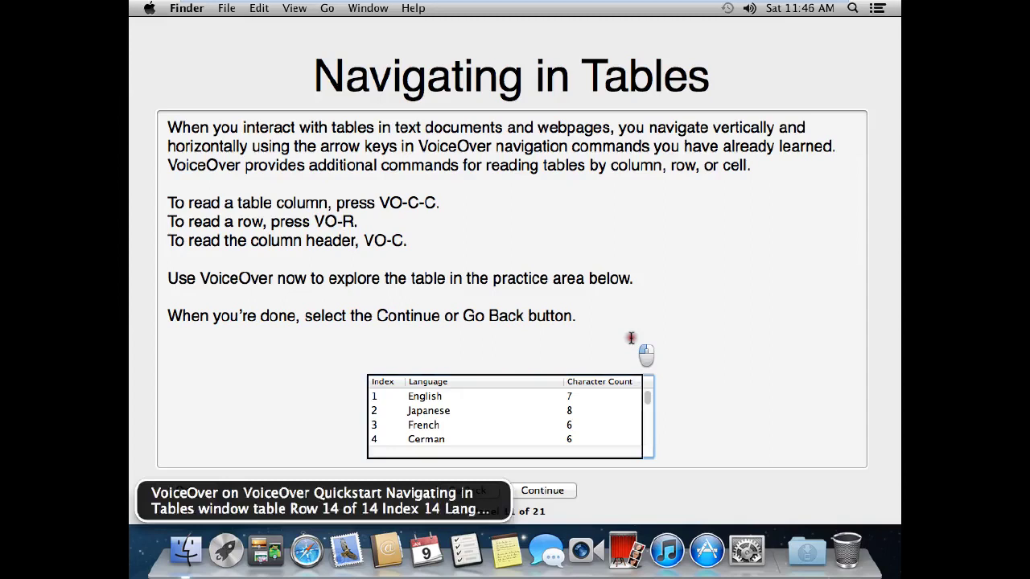
Read row 14's Index, Language (Korean) and Character Count (6) cells in the table
{"action": "key", "text": "Tab"}
{"action": "key", "text": "shift+Tab"}
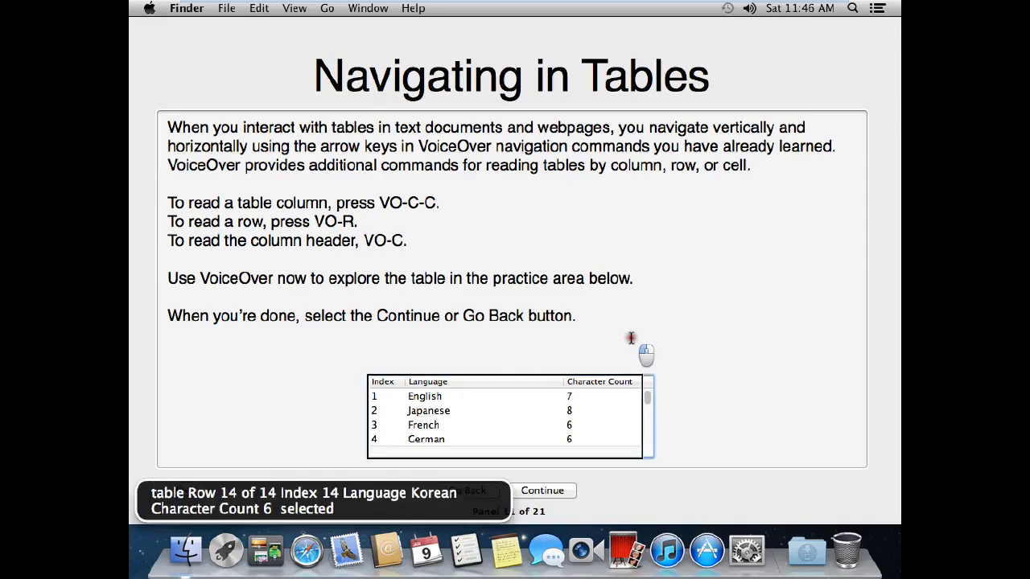
{"action": "key", "text": "ctrl+alt+shift+Down"}
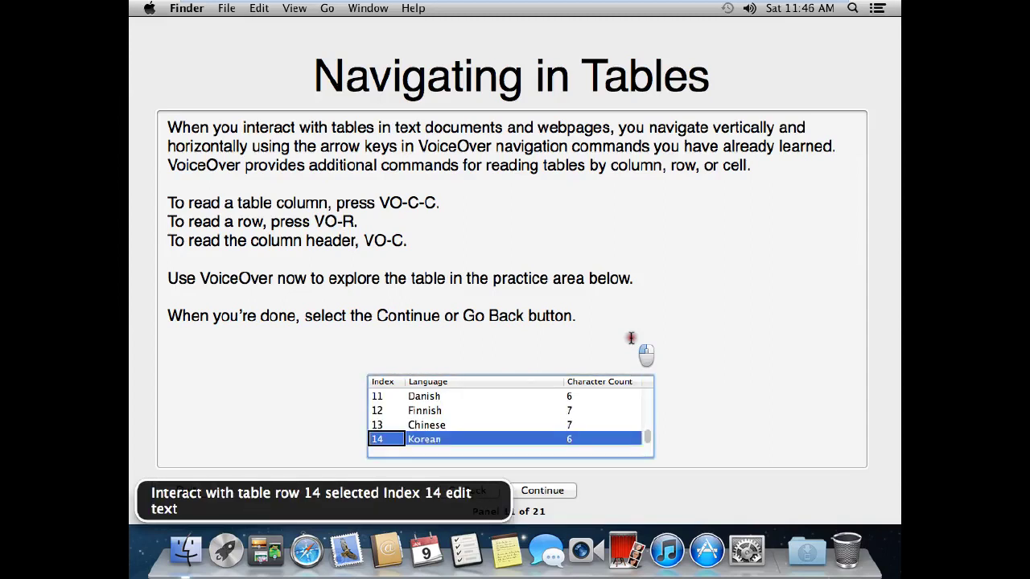
{"action": "key", "text": "ctrl+alt+c"}
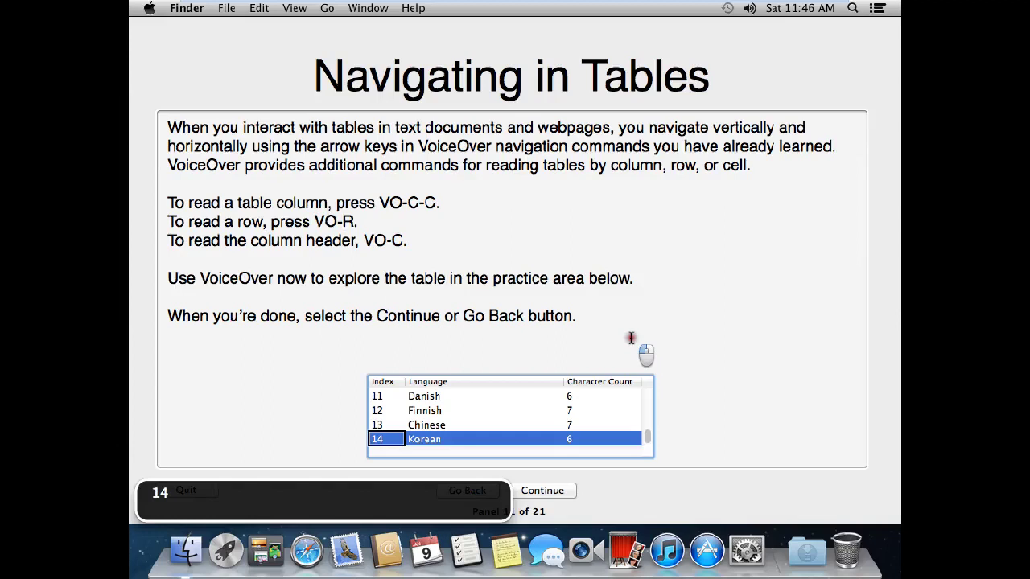
{"action": "key", "text": "ctrl+alt+Right"}
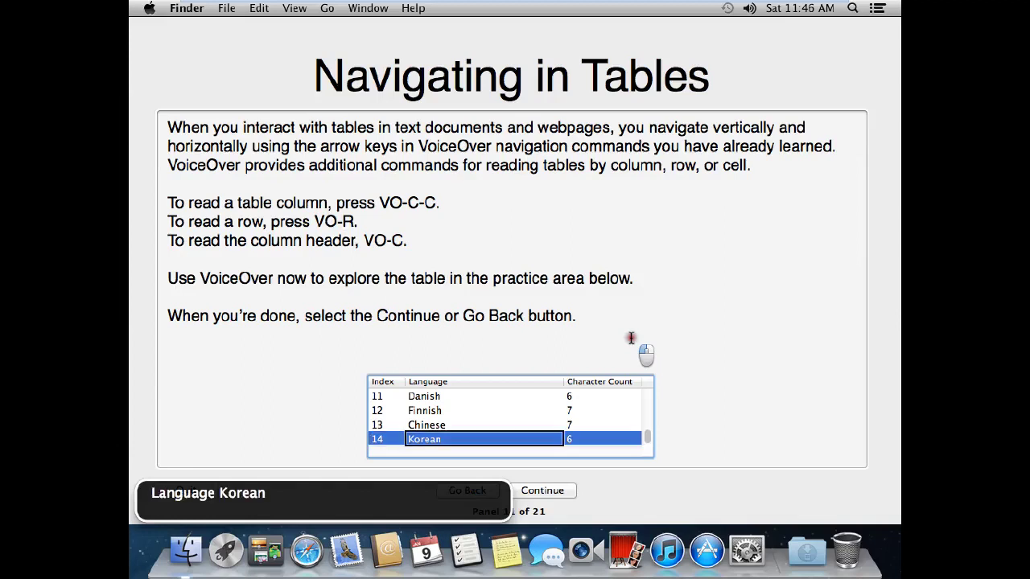
{"action": "key", "text": "ctrl+alt+Right"}
{"action": "key", "text": "ctrl+alt+shift+Down"}
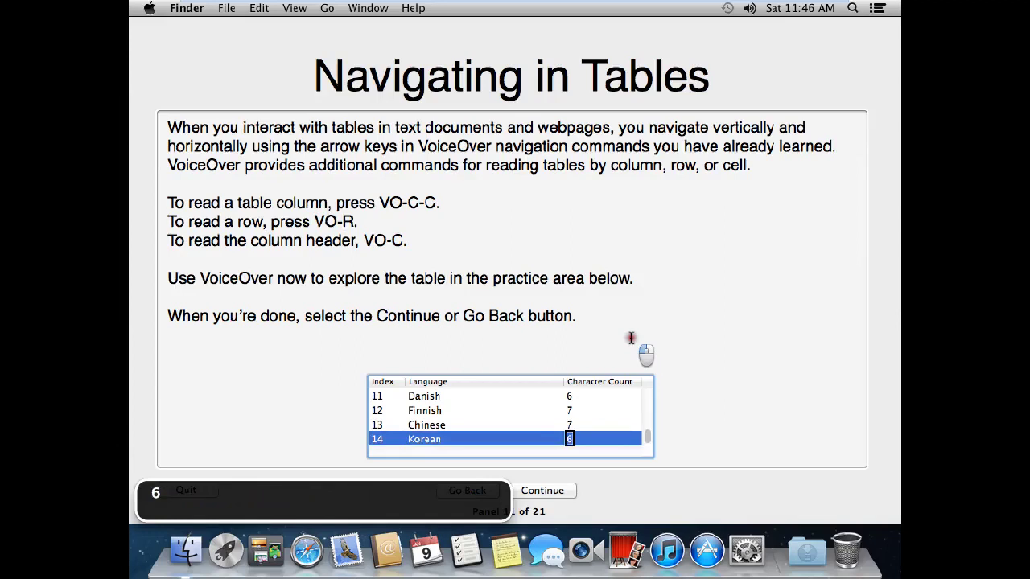
{"action": "key", "text": "ctrl+alt+shift+Up"}
Leave the practice table and continue to the Selecting a Date and Time panel
{"action": "key", "text": "Tab"}
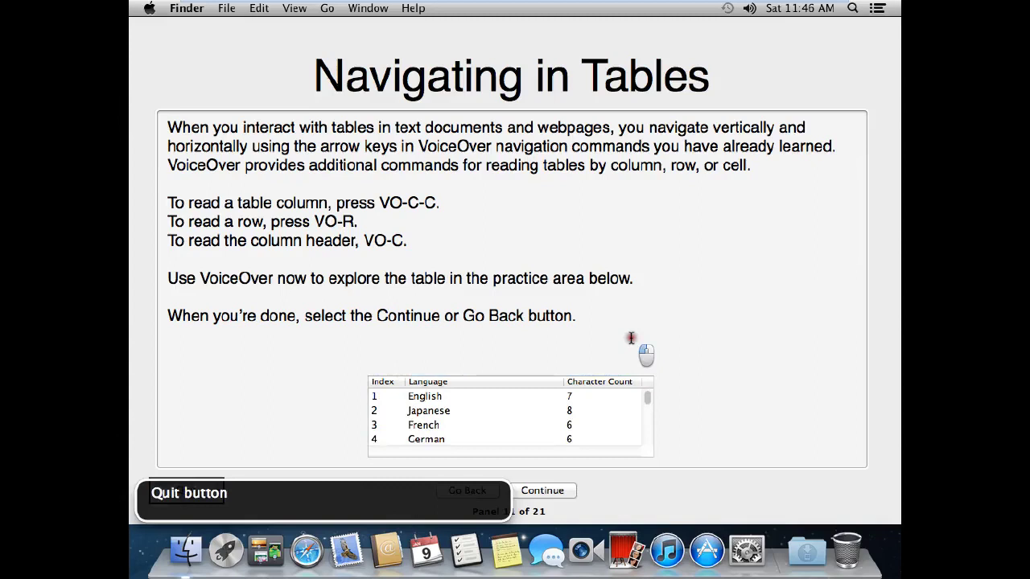
{"action": "key", "text": "ctrl+alt+Right"}
{"action": "key", "text": "ctrl+alt+Right"}
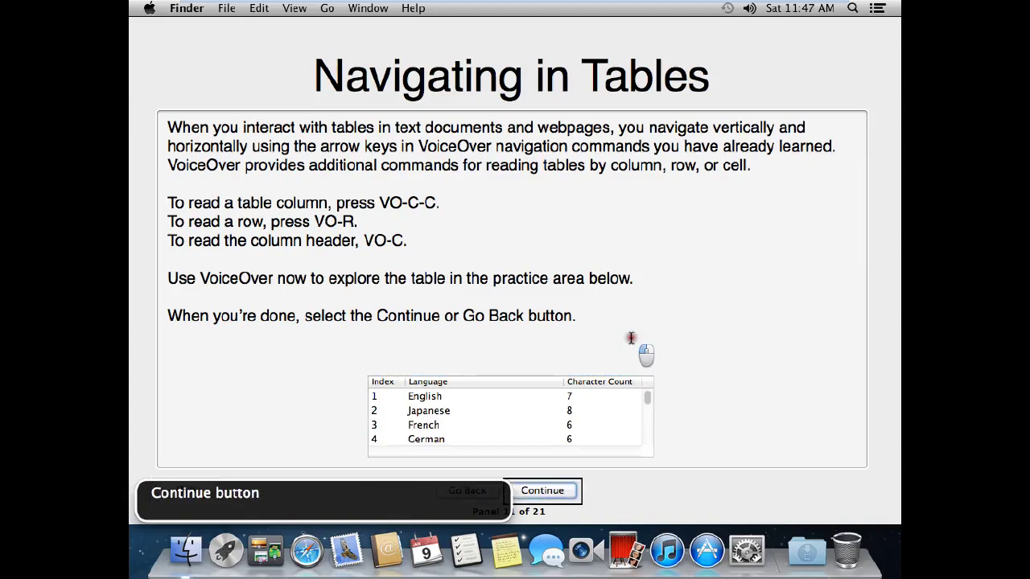
{"action": "key", "text": "ctrl+alt+space"}
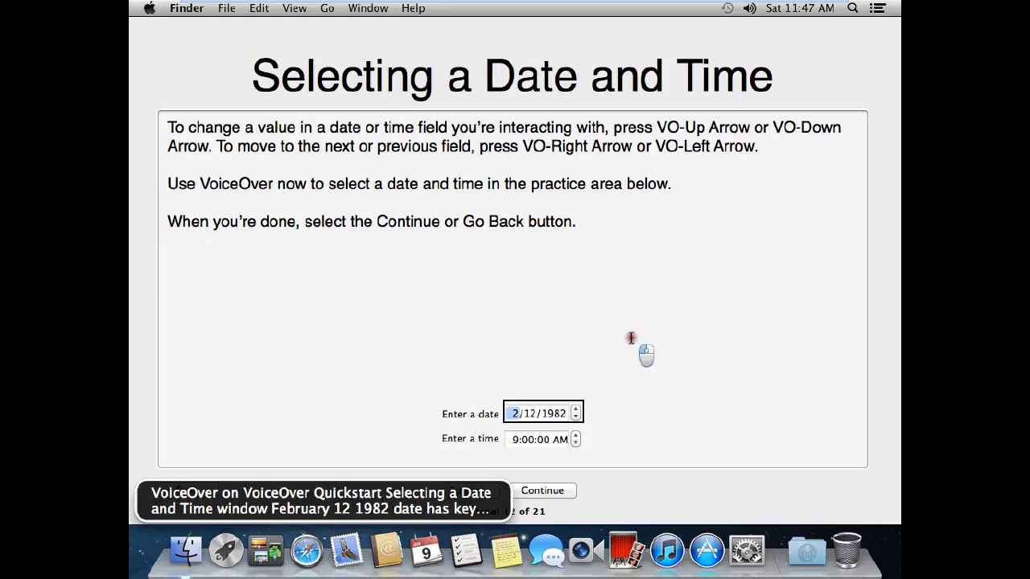
Raise the practice time's hour from 9 to 10
{"action": "key", "text": "ctrl+alt+Right"}
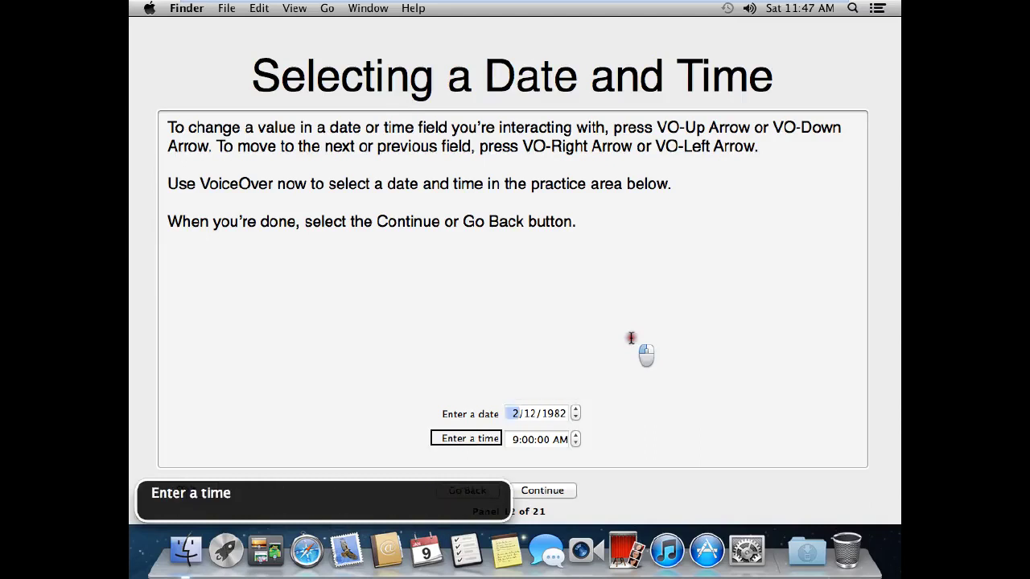
{"action": "key", "text": "ctrl+alt+Right"}
{"action": "key", "text": "ctrl+alt+Right"}
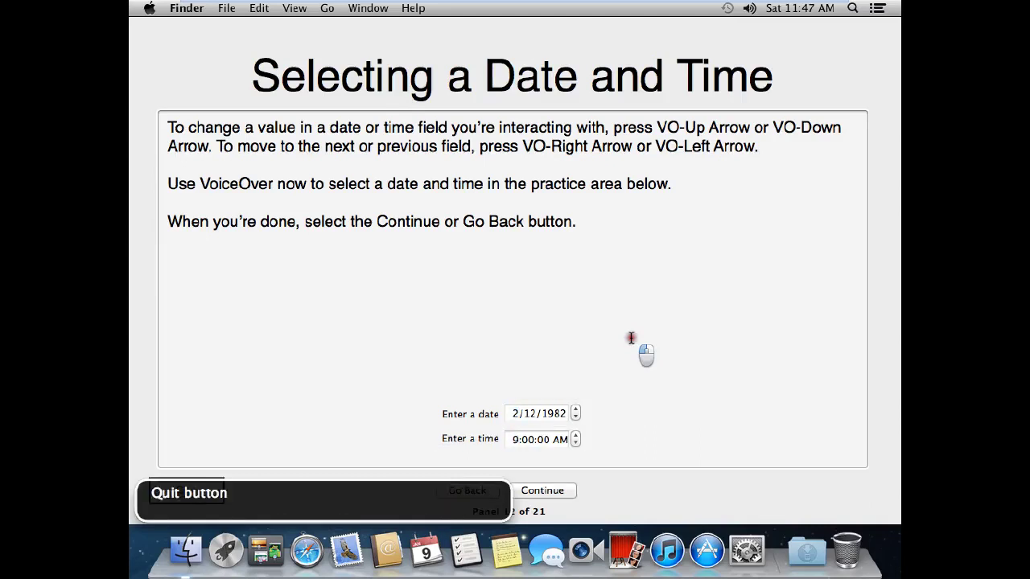
{"action": "key", "text": "ctrl+alt+Left"}
{"action": "key", "text": "ctrl+alt+Left"}
{"action": "key", "text": "ctrl+alt+Left"}
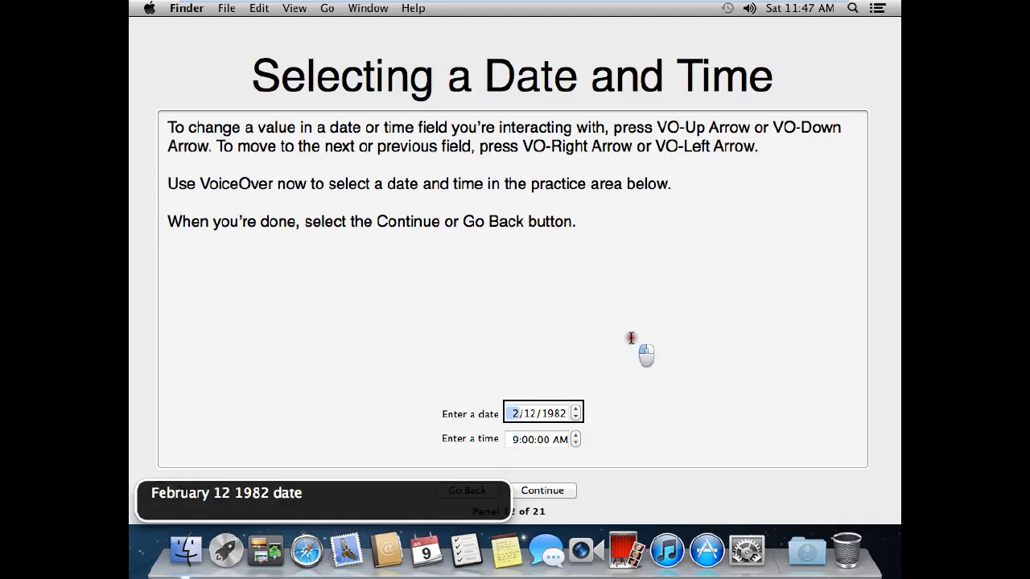
{"action": "key", "text": "ctrl+alt+Right"}
{"action": "key", "text": "ctrl+alt+shift+Down"}
{"action": "key", "text": "ctrl+alt+Up"}
Step across the hour, minutes and seconds parts of the time, then stop interacting
{"action": "key", "text": "ctrl+alt+Right"}
{"action": "key", "text": "ctrl+alt+Right"}
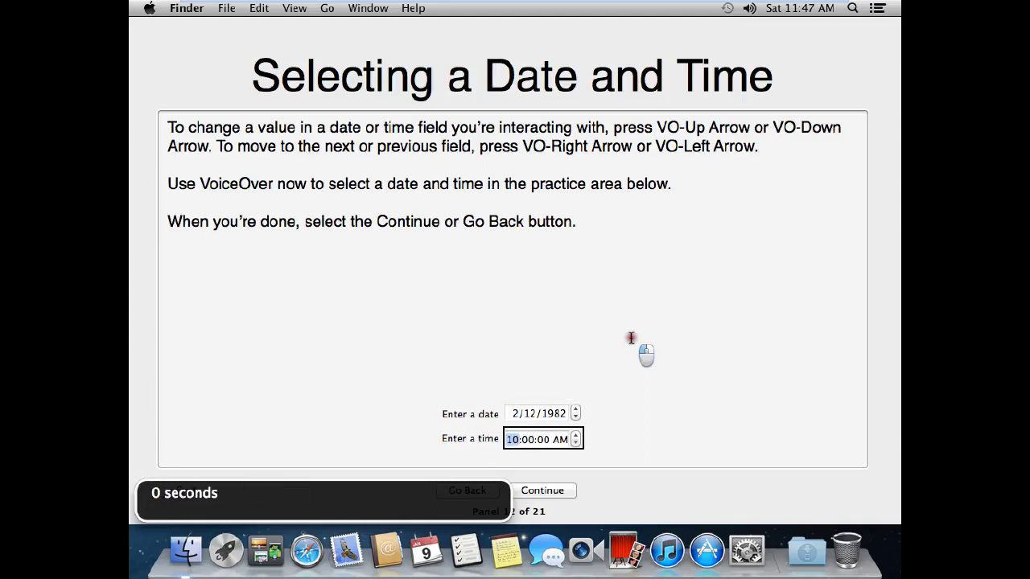
{"action": "key", "text": "ctrl+alt+Left"}
{"action": "key", "text": "ctrl+alt+Left"}
{"action": "key", "text": "ctrl+alt+Right"}
{"action": "key", "text": "ctrl+alt+Left"}
{"action": "key", "text": "ctrl+alt+Right"}
{"action": "key", "text": "ctrl+alt+Right"}
{"action": "key", "text": "ctrl+alt+Left"}
{"action": "key", "text": "ctrl+alt+Up"}
{"action": "key", "text": "ctrl+alt+shift+Up"}
Continue to the Using Steppers panel, 13 of 21
{"action": "key", "text": "ctrl+alt+Left"}
{"action": "key", "text": "ctrl+alt+Left"}
{"action": "key", "text": "ctrl+alt+Right"}
{"action": "key", "text": "ctrl+alt+Right"}
{"action": "key", "text": "ctrl+alt+Right"}
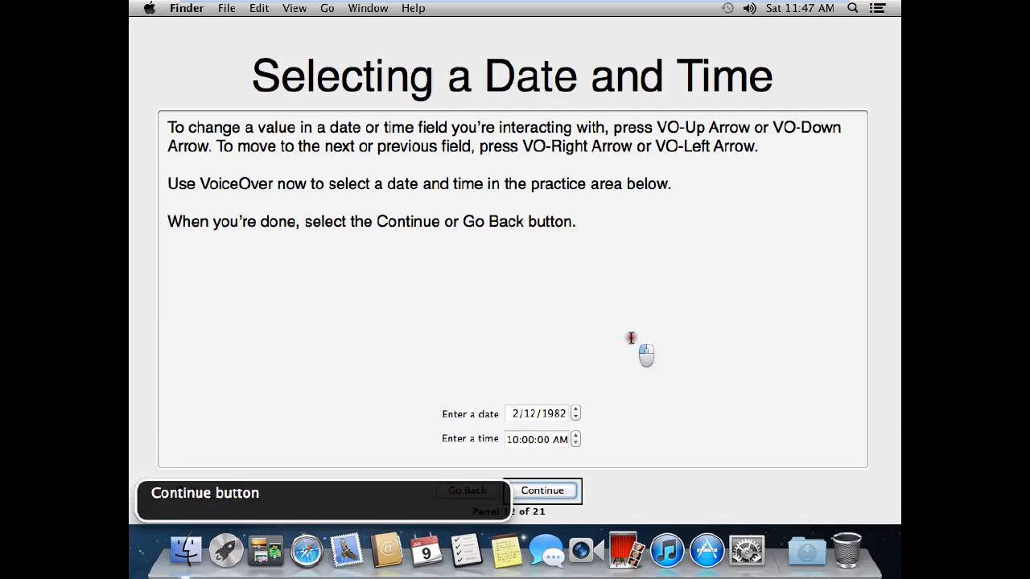
{"action": "key", "text": "ctrl+alt+space"}
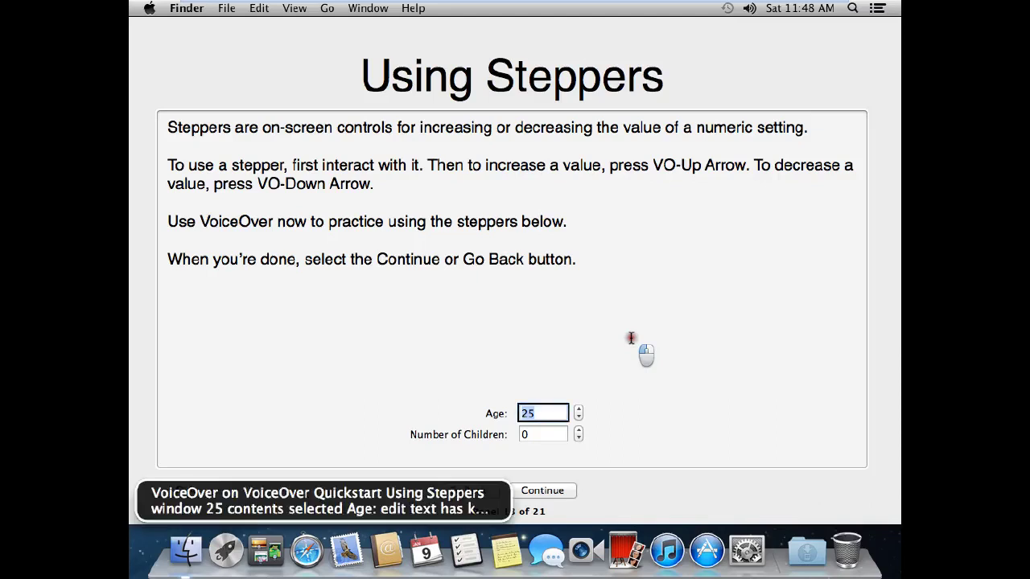
Raise the Age stepper from 25 to 28
{"action": "key", "text": "ctrl+alt+Right"}
{"action": "key", "text": "ctrl+alt+Left"}
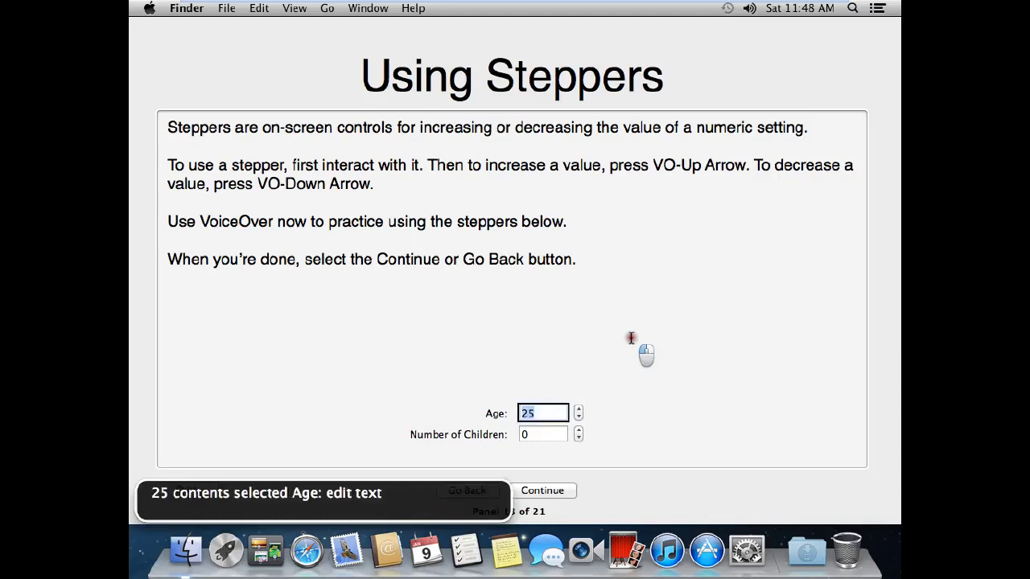
{"action": "key", "text": "ctrl+alt+Right"}
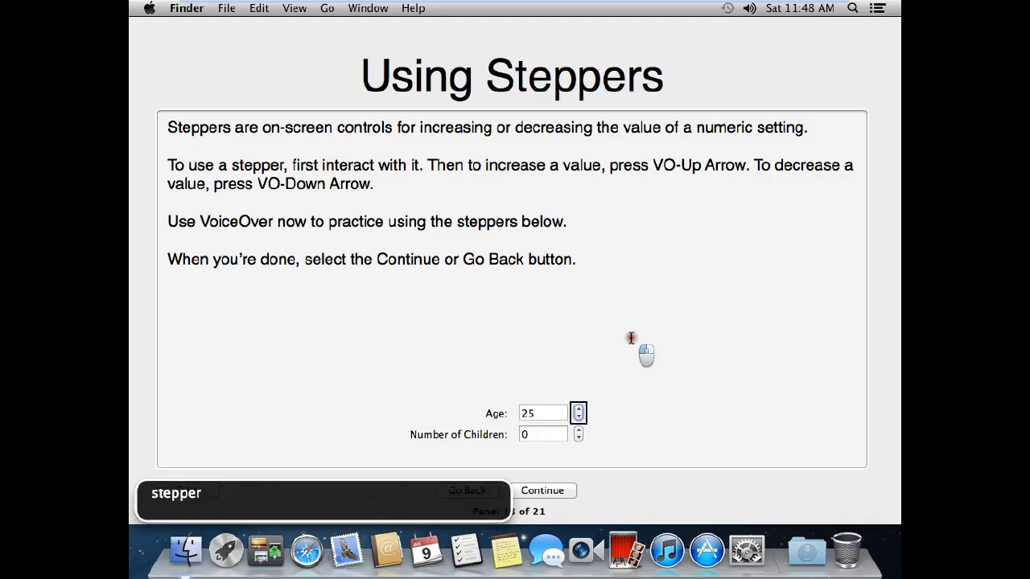
{"action": "key", "text": "ctrl+alt+Up"}
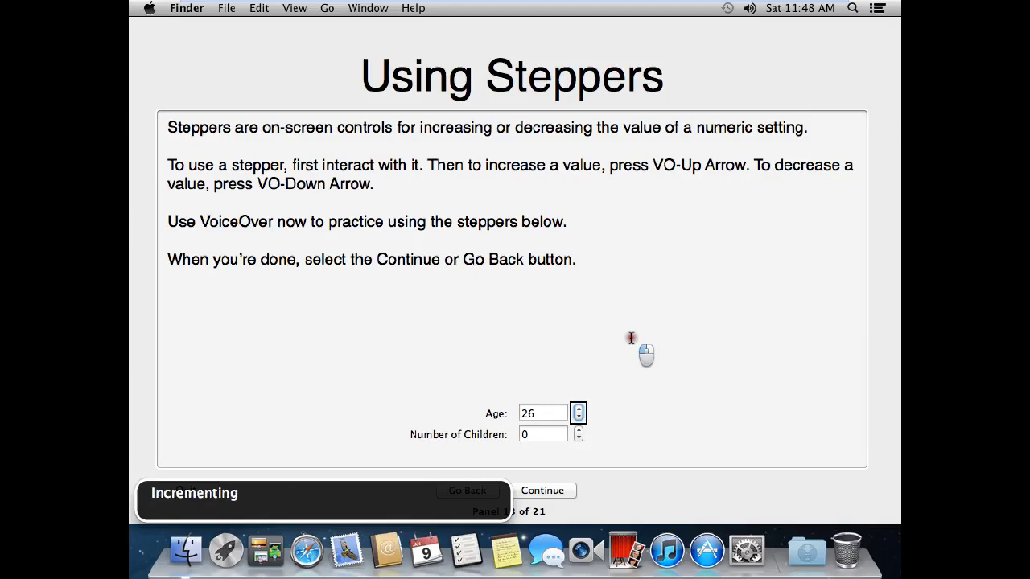
{"action": "key", "text": "ctrl+alt+Up"}
{"action": "key", "text": "ctrl+alt+Up"}
{"action": "key", "text": "ctrl+alt+shift+Up"}
{"action": "key", "text": "ctrl+alt+Left"}
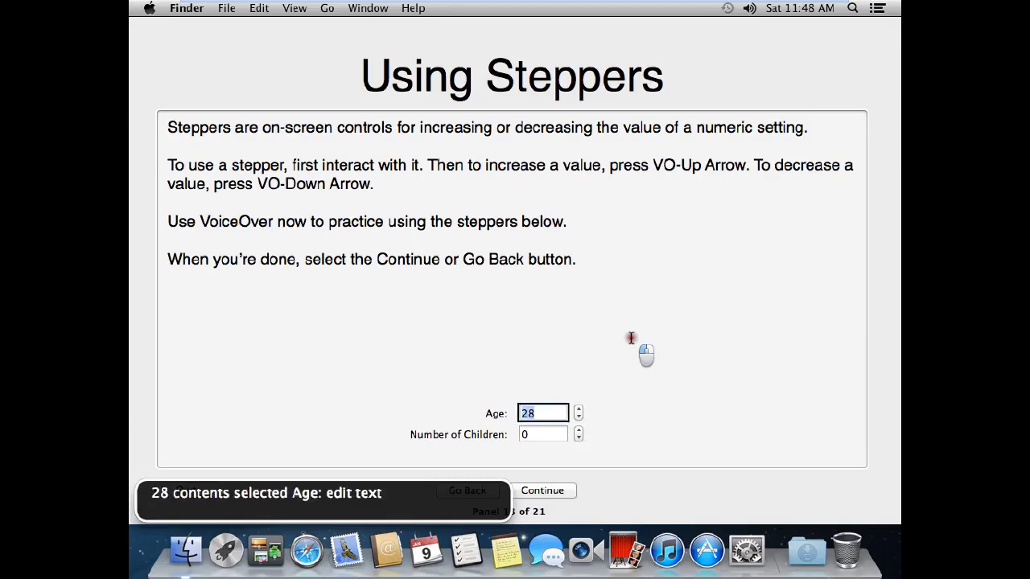
Raise the Number of Children stepper to 15
{"action": "key", "text": "ctrl+alt+Right"}
{"action": "key", "text": "ctrl+alt+Right"}
{"action": "key", "text": "ctrl+alt+Right"}
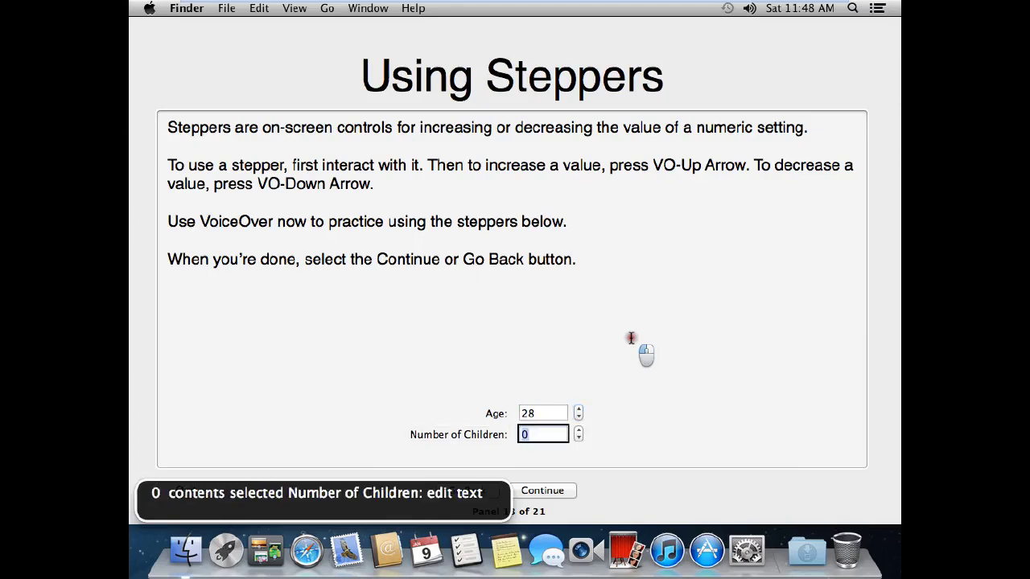
{"action": "key", "text": "ctrl+alt+Right"}
{"action": "key", "text": "ctrl+alt+Up"}
{"action": "key", "text": "ctrl+alt+Up"}
{"action": "key", "text": "ctrl+alt+Up"}
{"action": "key", "text": "ctrl+alt+Up"}
{"action": "key", "text": "ctrl+alt+Up"}
{"action": "key", "text": "ctrl+alt+Up"}
{"action": "key", "text": "ctrl+alt+Up"}
{"action": "key", "text": "ctrl+alt+Up"}
{"action": "key", "text": "ctrl+alt+Up"}
{"action": "key", "text": "ctrl+alt+Up"}
{"action": "key", "text": "ctrl+alt+Up"}
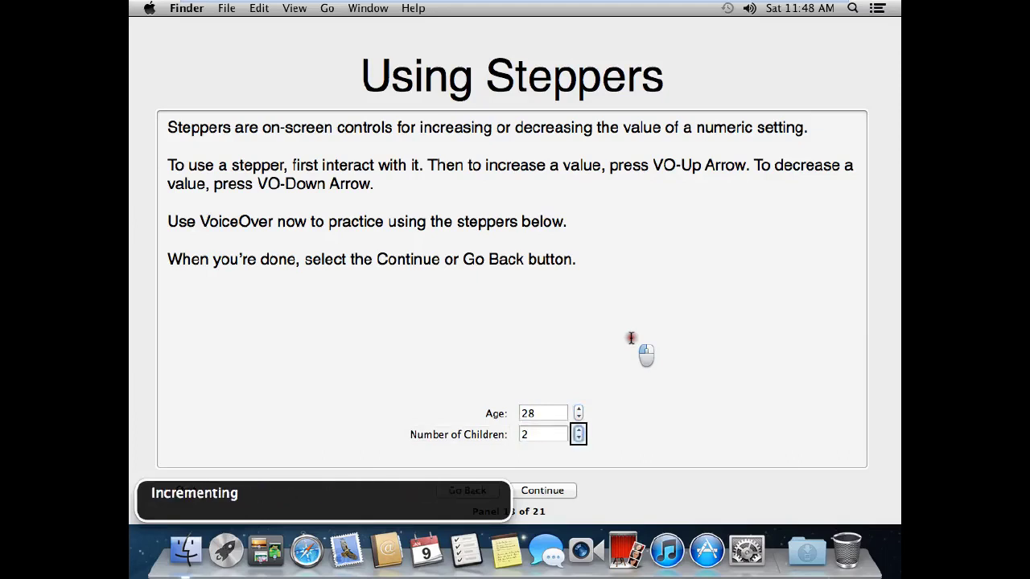
{"action": "key", "text": "ctrl+alt+Up"}
{"action": "key", "text": "ctrl+alt+Up"}
{"action": "key", "text": "ctrl+alt+Up"}
{"action": "key", "text": "ctrl+alt+Up"}
{"action": "key", "text": "ctrl+alt+shift+Up"}
{"action": "key", "text": "ctrl+alt+Left"}
Continue to the Using the Dock panel, 14 of 21
{"action": "key", "text": "ctrl+alt+Right"}
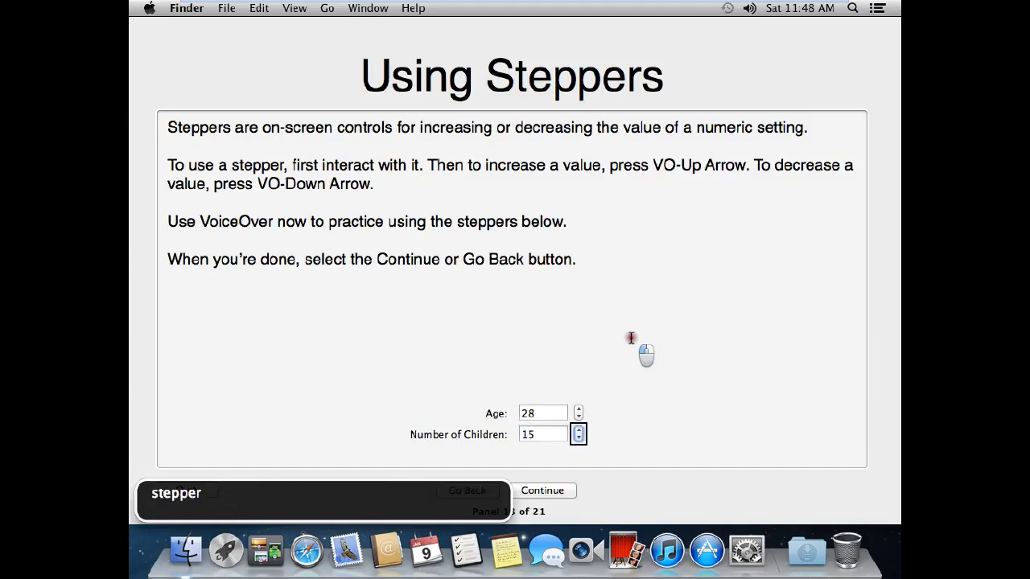
{"action": "key", "text": "ctrl+alt+Right"}
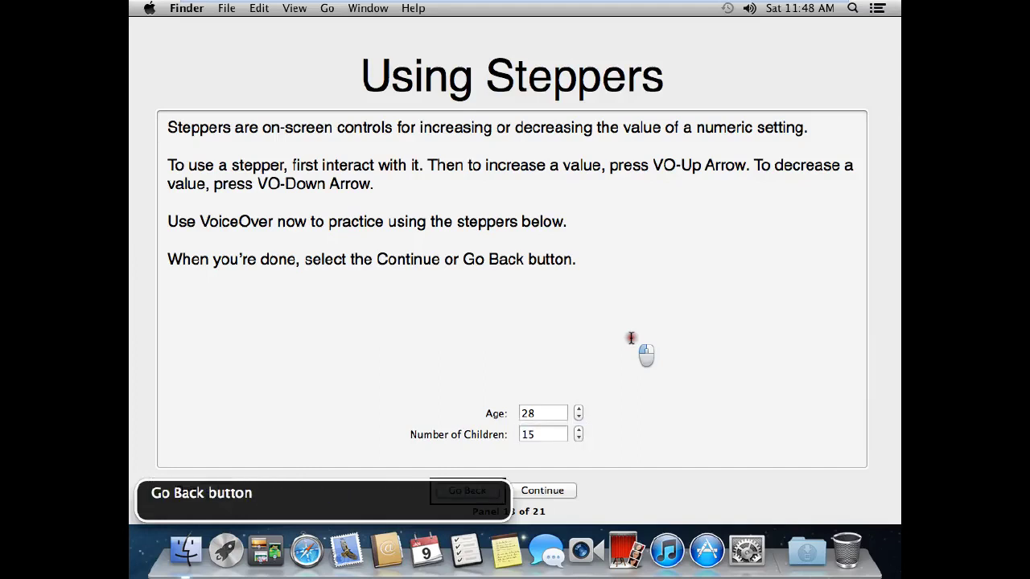
{"action": "key", "text": "ctrl+alt+Right"}
{"action": "key", "text": "ctrl+alt+space"}
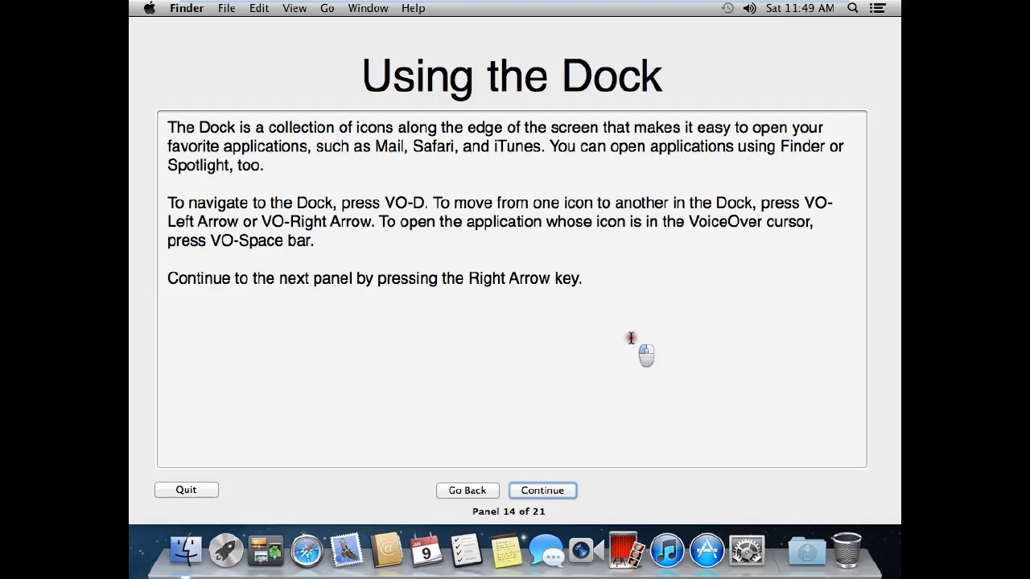
Advance past Using the Menu Bar to the Navigating Webpages panel, 16 of 21
{"action": "key", "text": "Right"}
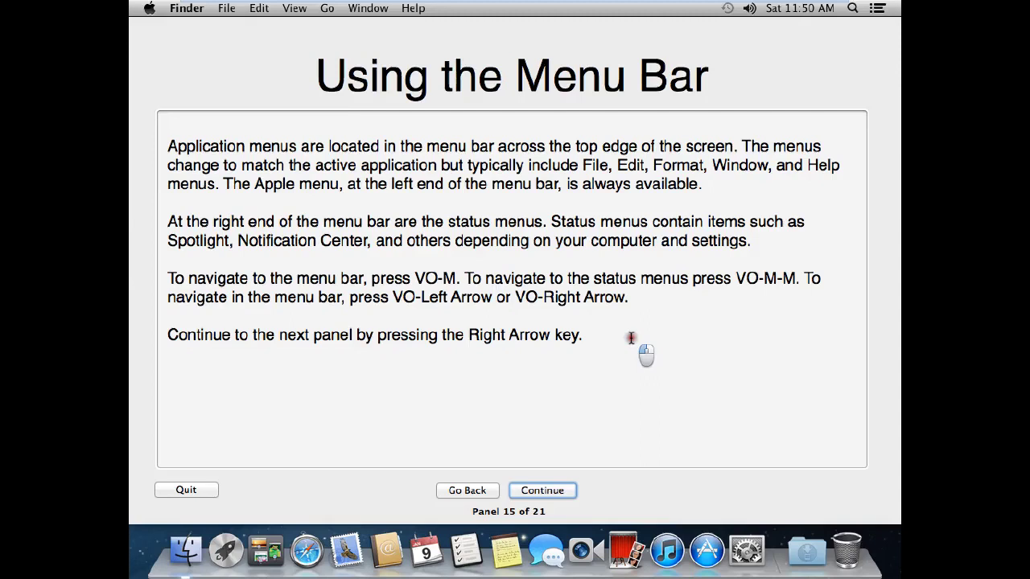
{"action": "key", "text": "Right"}
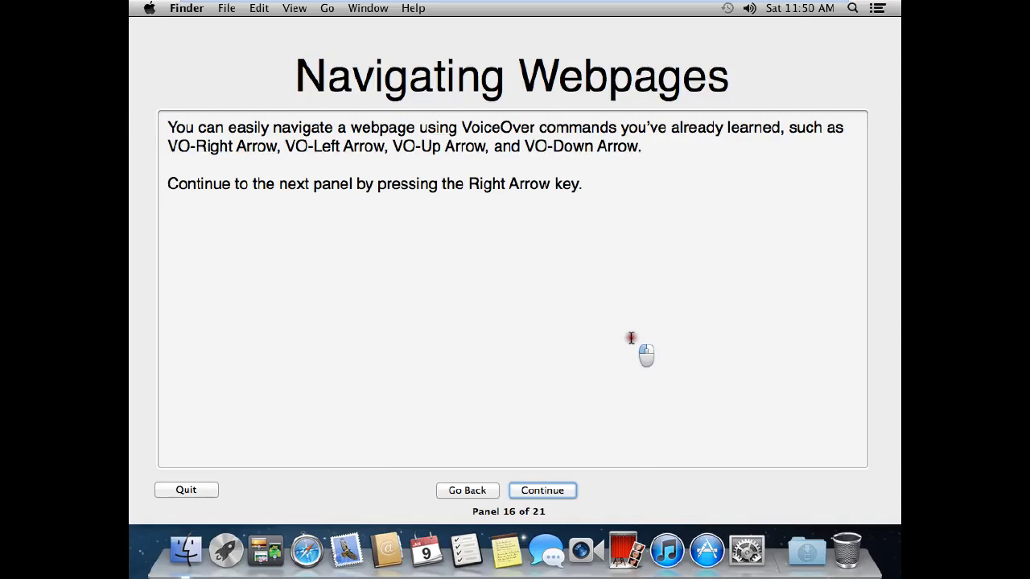
Advance past Using the Web Rotor to the Using Auto Web Spots panel, 18 of 21
{"action": "key", "text": "Right"}
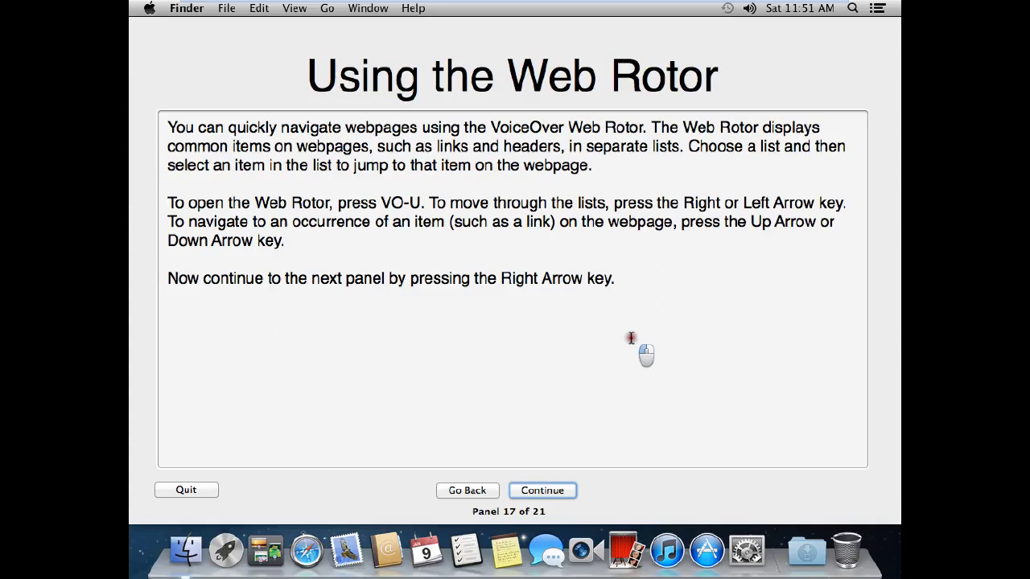
{"action": "key", "text": "Right"}
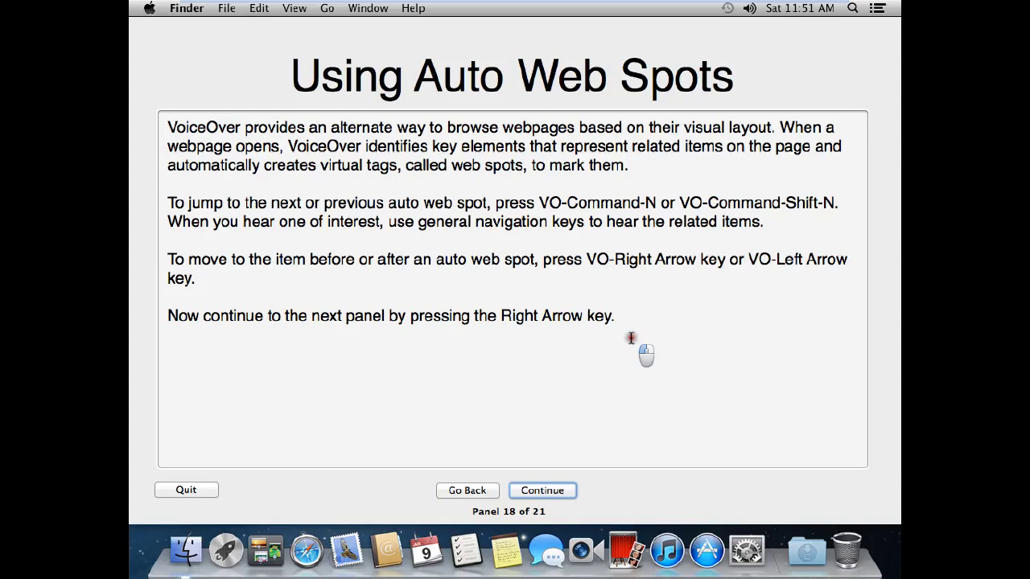
Advance to panel 19, Practicing Webpage Navigation, with the lemurs practice page
{"action": "key", "text": "Right"}
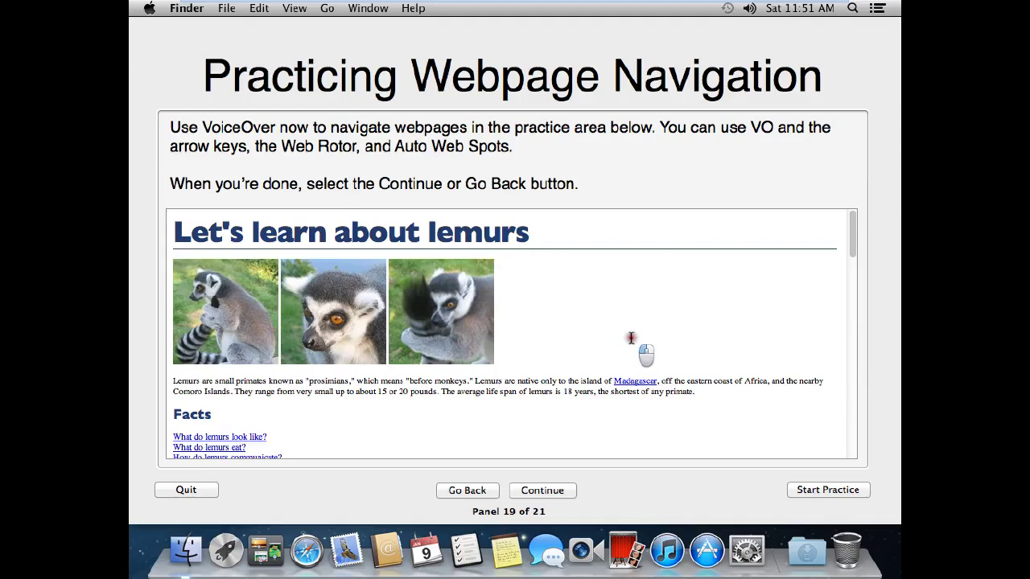
Advance to the VoiceOver Review panel, 20 of 21, and focus its Name field
{"action": "key", "text": "Right"}
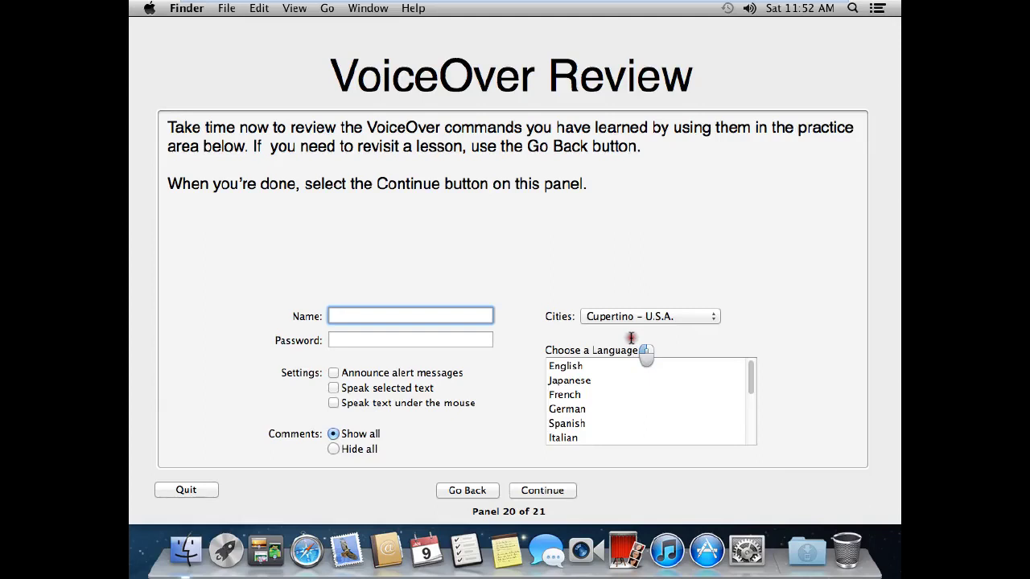
{"action": "key", "text": "ctrl+alt+Right"}
Enter a name in the practice Name field
{"action": "key", "text": "ctrl+alt+Left"}
{"action": "type", "text": "gabrie"}
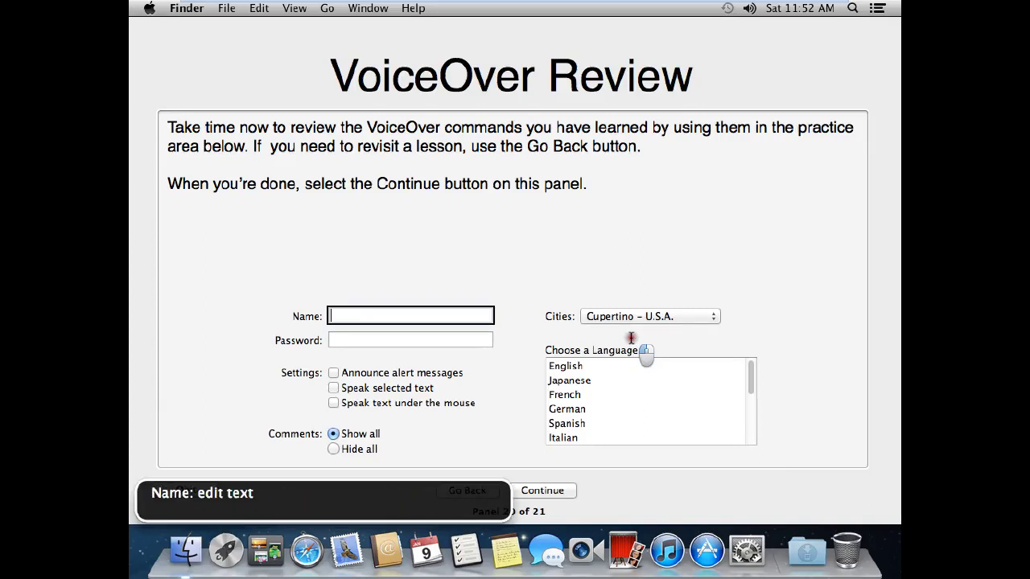
{"action": "type", "text": "l"}
{"action": "key", "text": "ctrl+alt+Right"}
Enter a password in the practice Password field
{"action": "key", "text": "ctrl+alt+Right"}
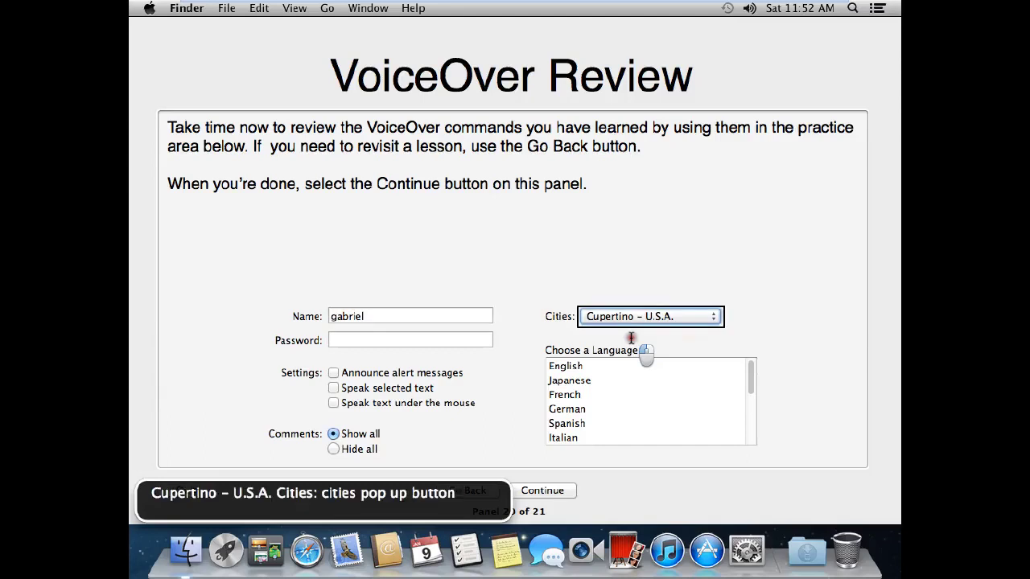
{"action": "key", "text": "ctrl+alt+Right"}
{"action": "key", "text": "ctrl+alt+Right"}
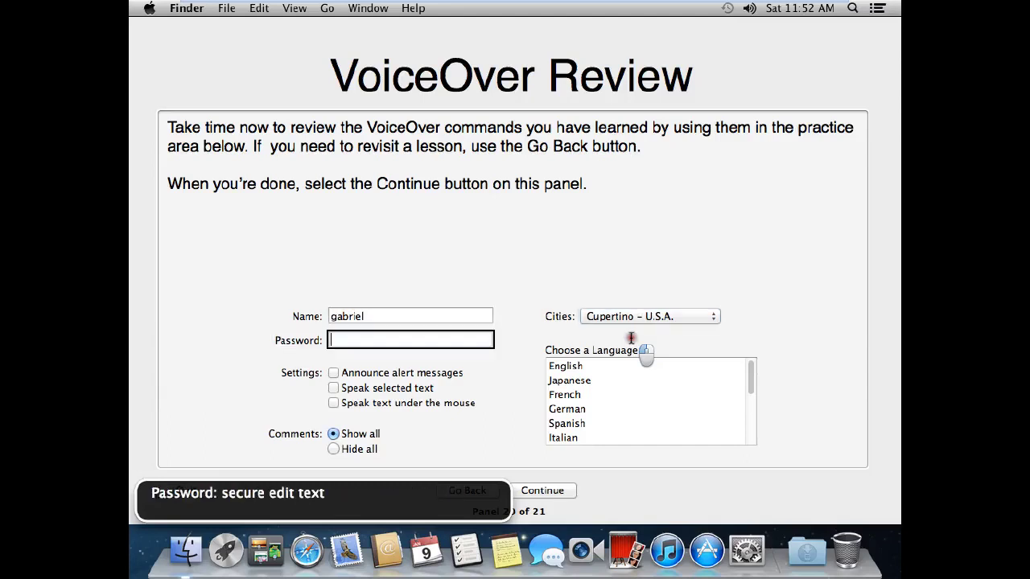
{"action": "type", "text": "•••••••••••••••••••••••••"}
{"action": "key", "text": "ctrl+alt+Right"}
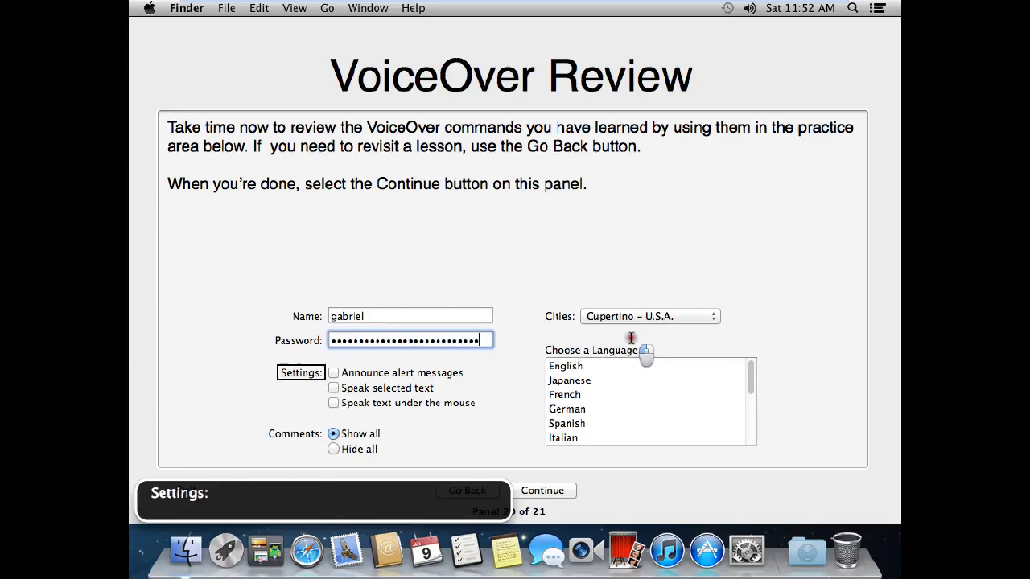
{"action": "key", "text": "ctrl+alt+Right"}
{"action": "key", "text": "ctrl+alt+Right"}
{"action": "key", "text": "ctrl+alt+Right"}
{"action": "key", "text": "ctrl+alt+Right"}
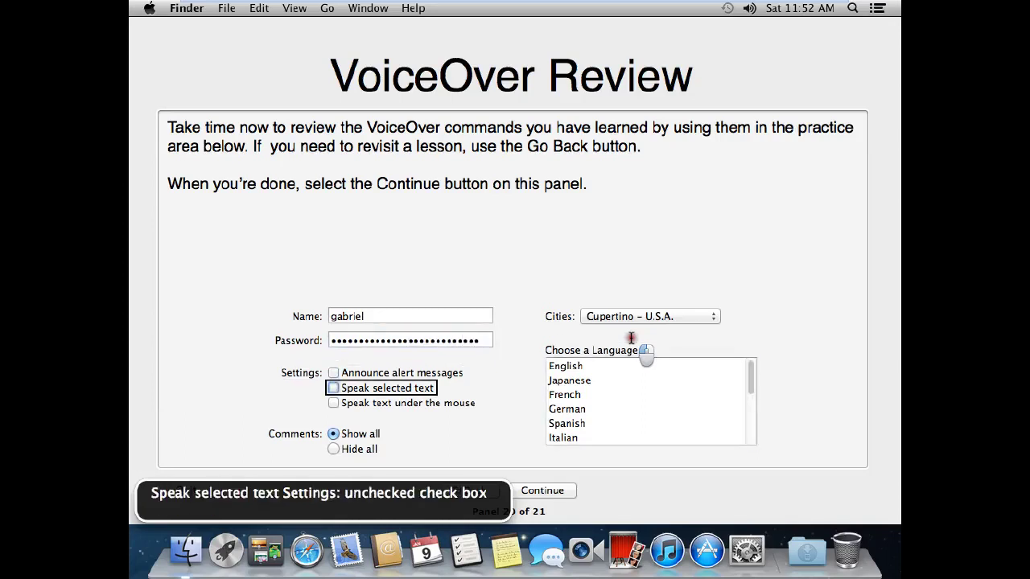
Continue to the final Getting More from Your Mac panel, 21 of 21
{"action": "key", "text": "ctrl+alt+Right"}
{"action": "key", "text": "ctrl+alt+Right"}
{"action": "key", "text": "ctrl+alt+Right"}
{"action": "key", "text": "ctrl+alt+Right"}
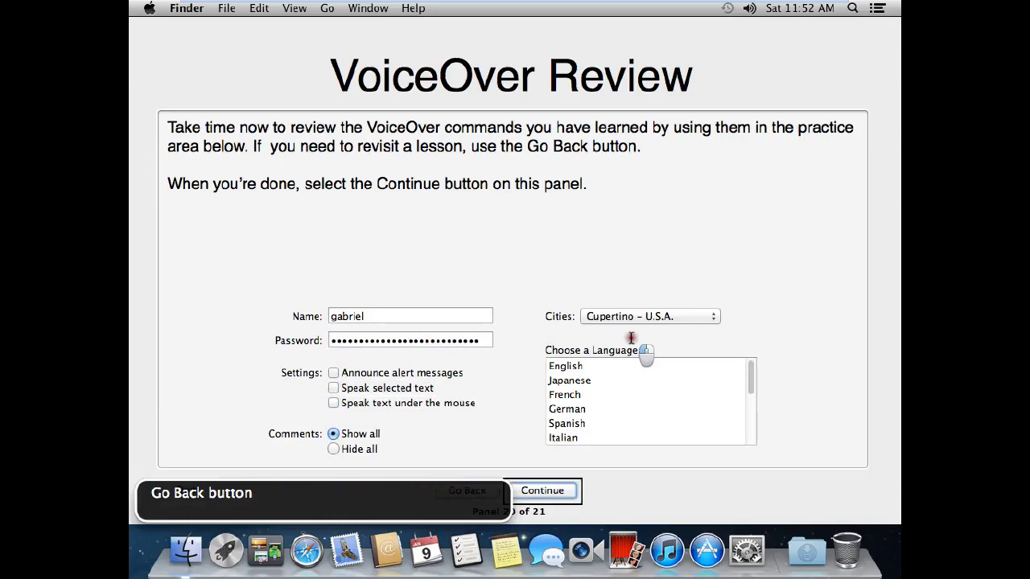
{"action": "key", "text": "ctrl+alt+Right"}
{"action": "key", "text": "ctrl+alt+Left"}
{"action": "key", "text": "ctrl+alt+space"}
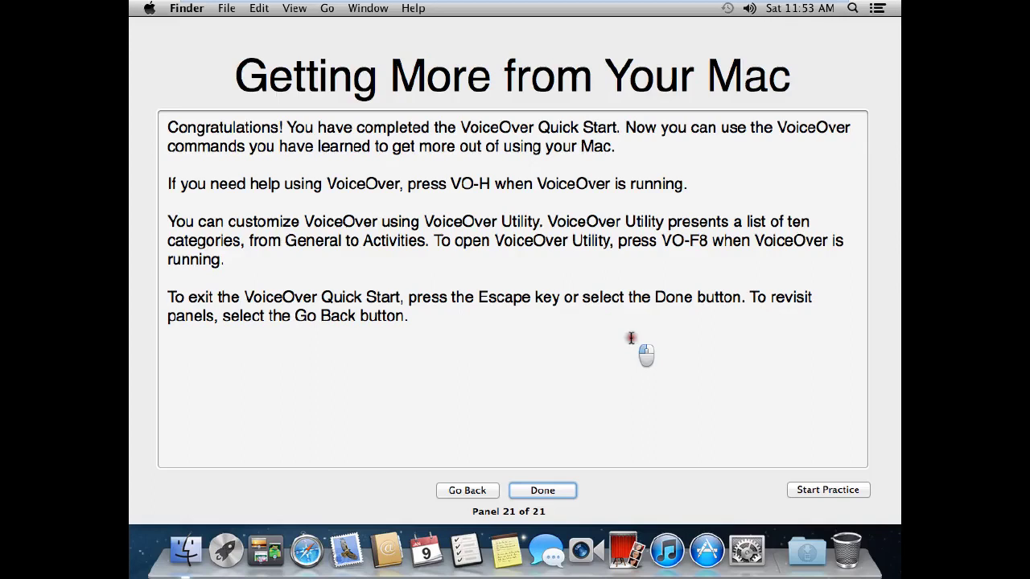
Quit the Quick Start with VoiceOver off, then exit VMware full-screen to the Mac desktop
{"action": "key", "text": "Escape"}
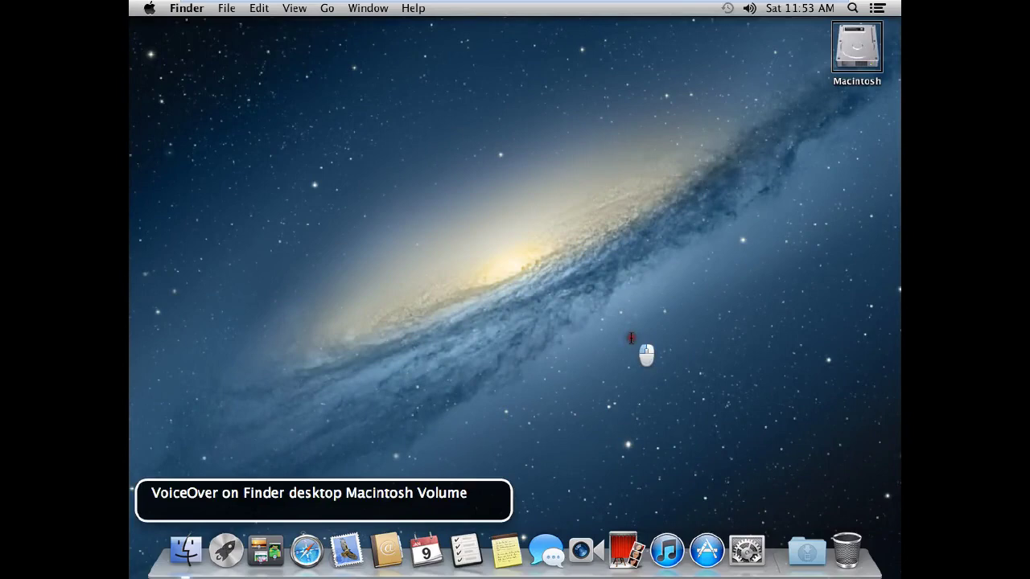
{"action": "key", "text": "super+F5"}
{"action": "key", "text": "ctrl+alt+super+F8"}
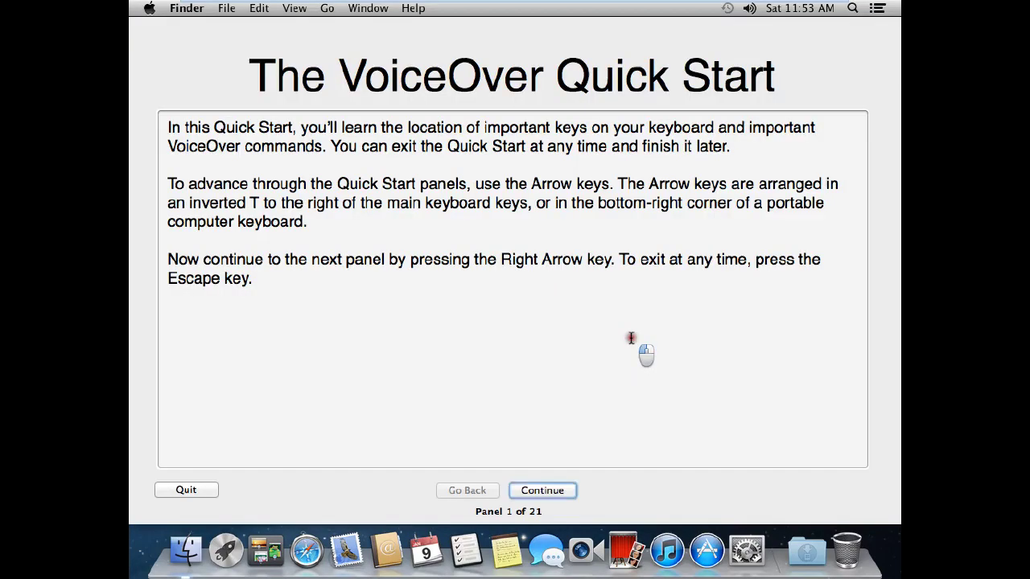
{"action": "key", "text": "Escape"}
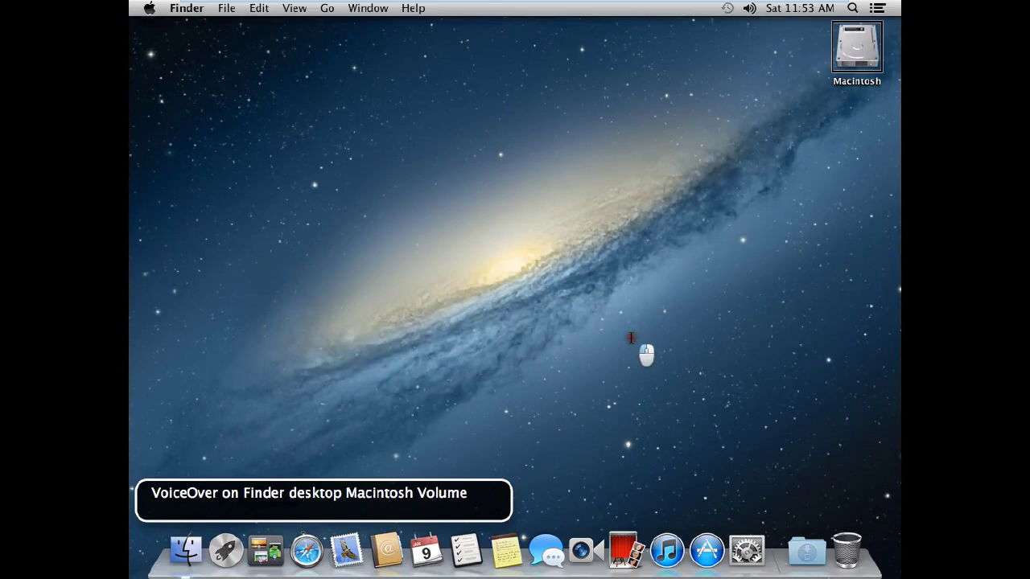
{"action": "key", "text": "ctrl+alt+Return"}
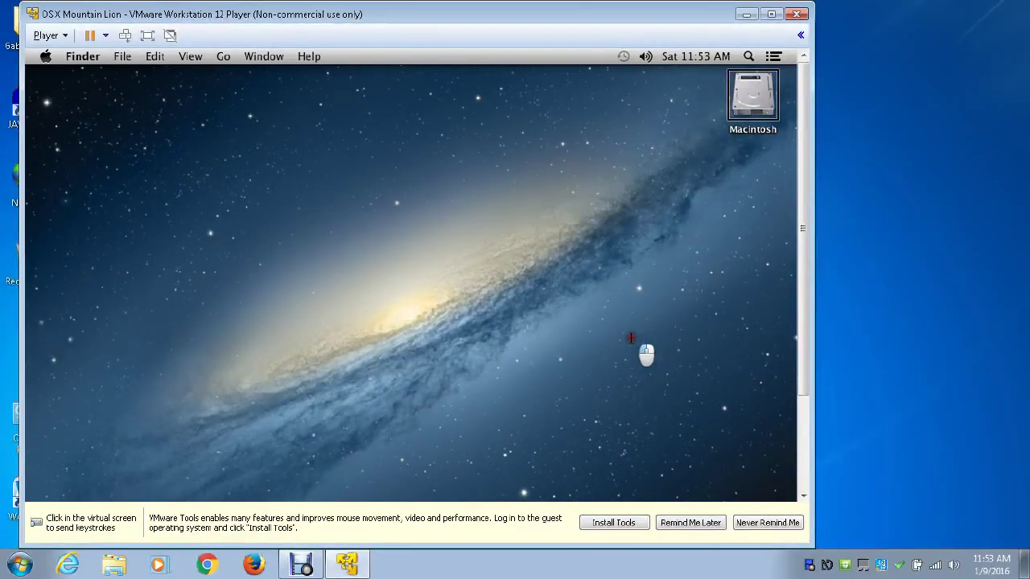